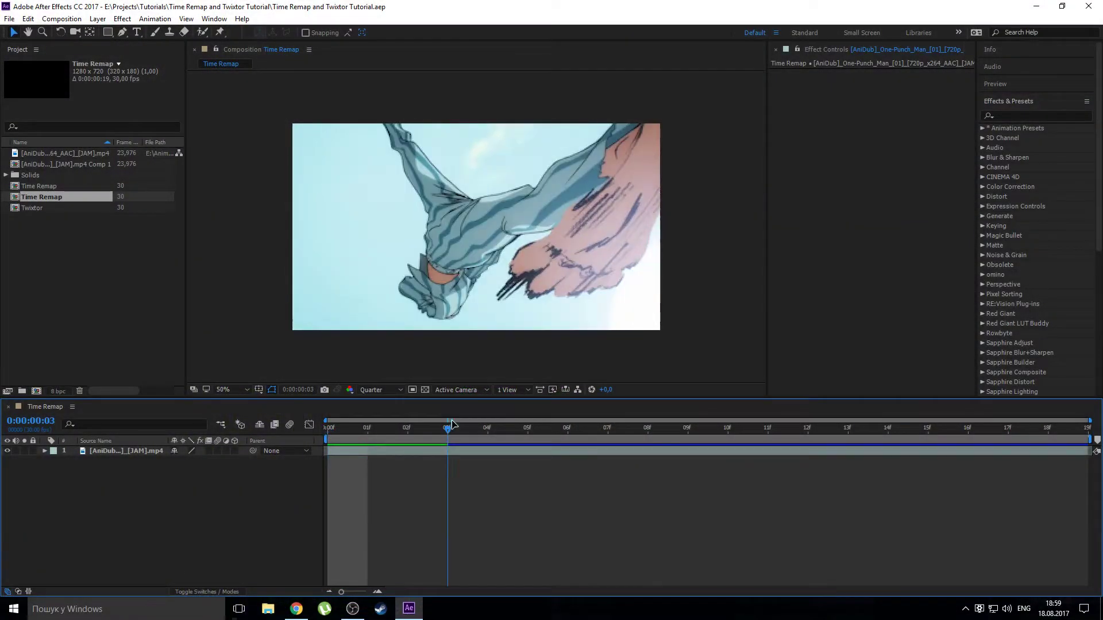
Step: Enable time remapping on the anime clip and add a Time Remap keyframe at frame 0
drag(620, 426, 807, 428)
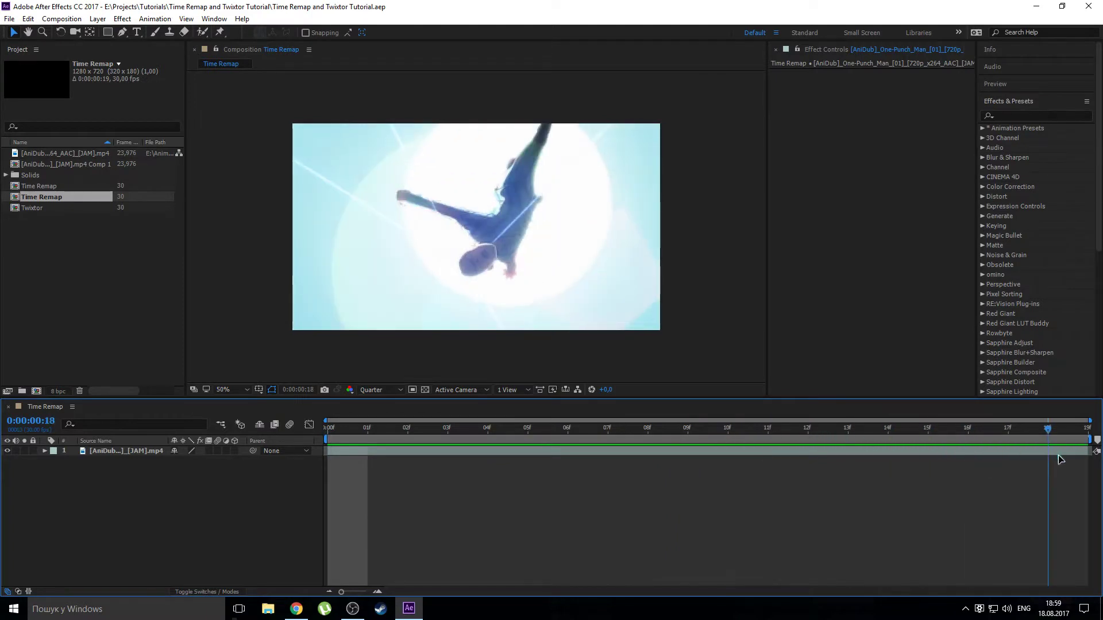
drag(720, 429, 329, 428)
right_click(348, 451)
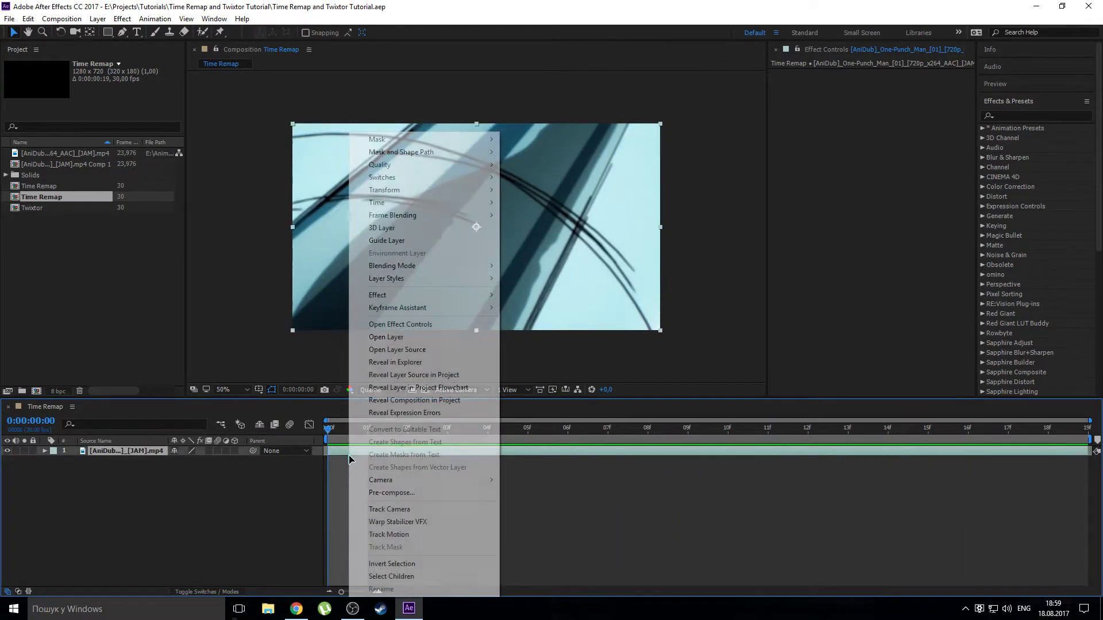
mouse_move(377, 203)
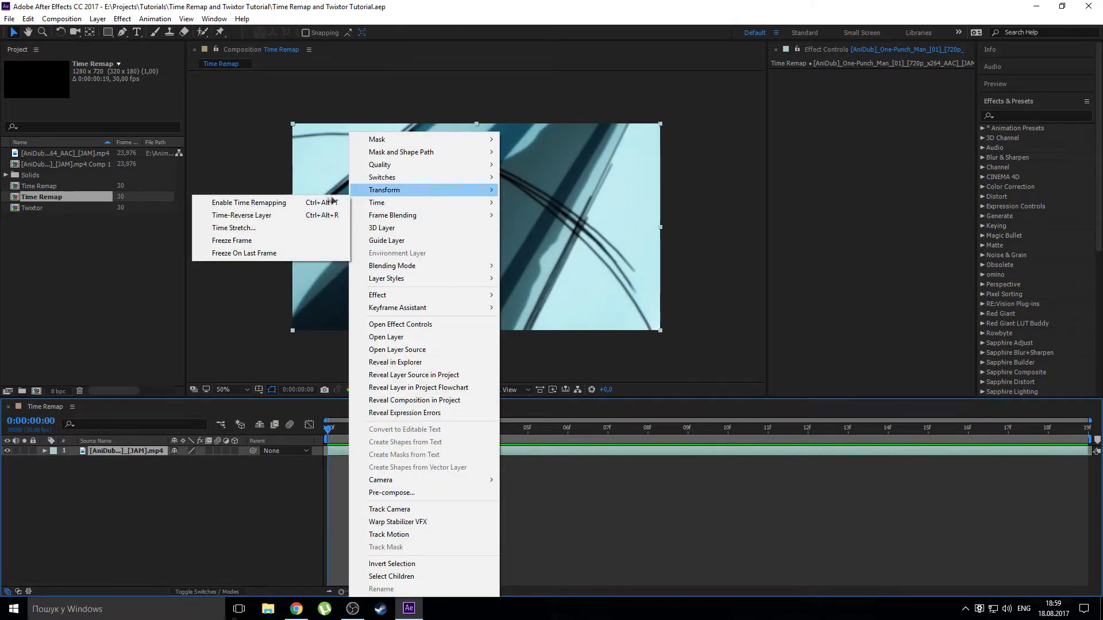
click(249, 203)
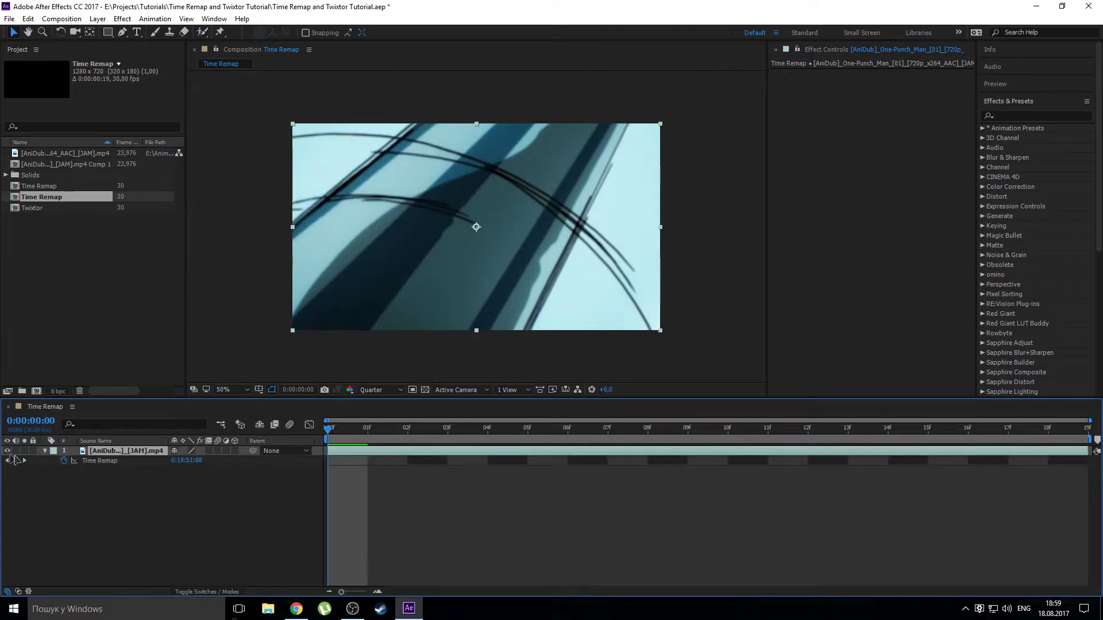
click(16, 462)
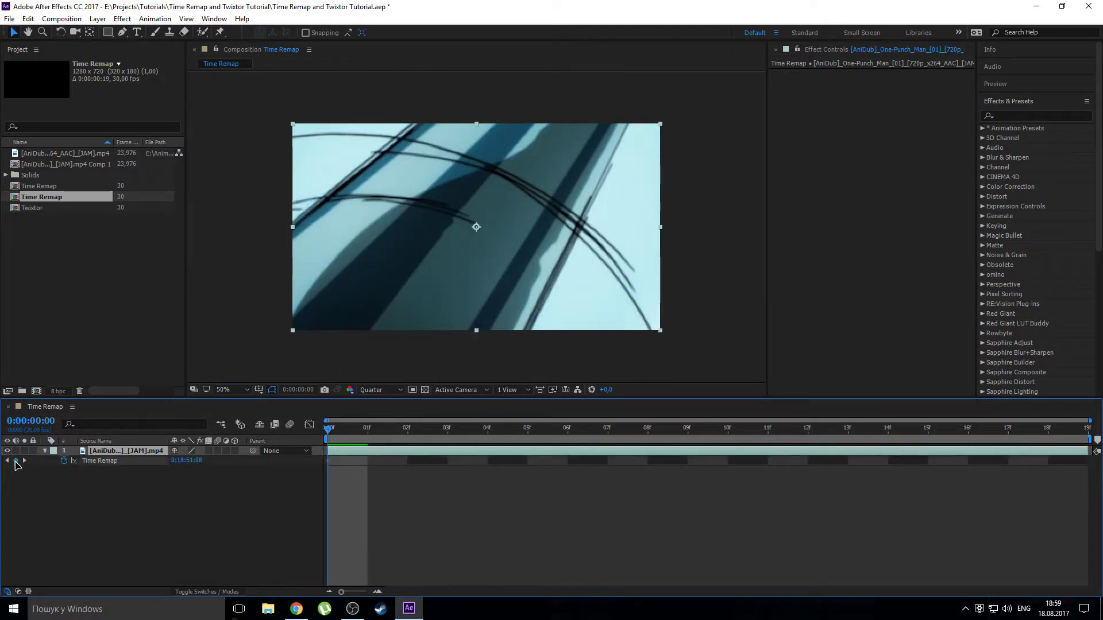
key(space)
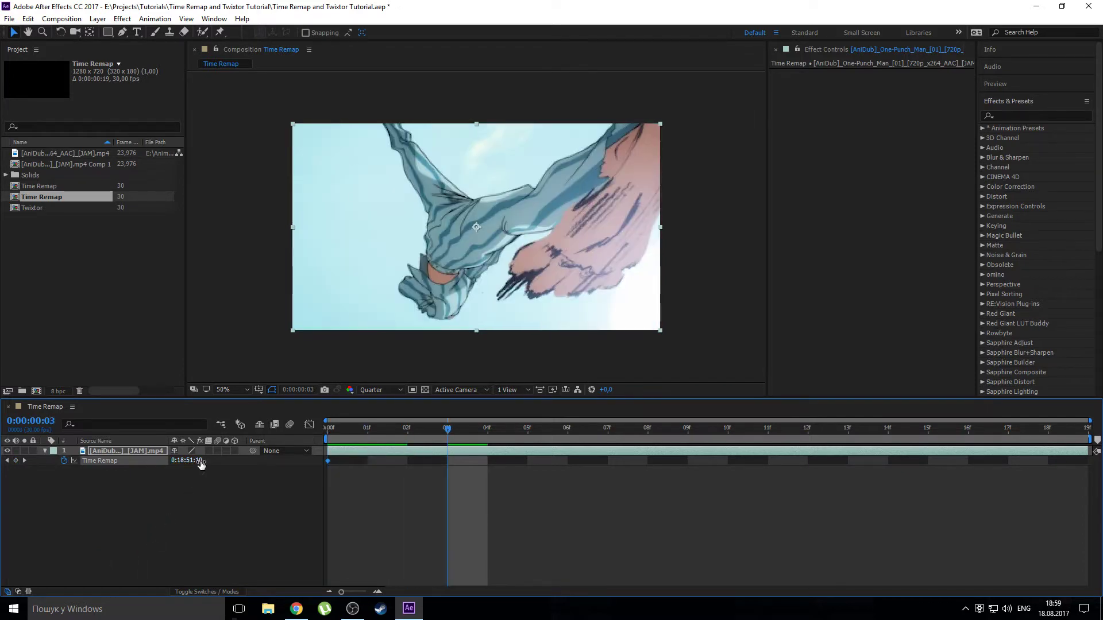
Step: Scrub the Time Remap value at frame 3 to a new source frame and preview the result
drag(200, 460, 229, 461)
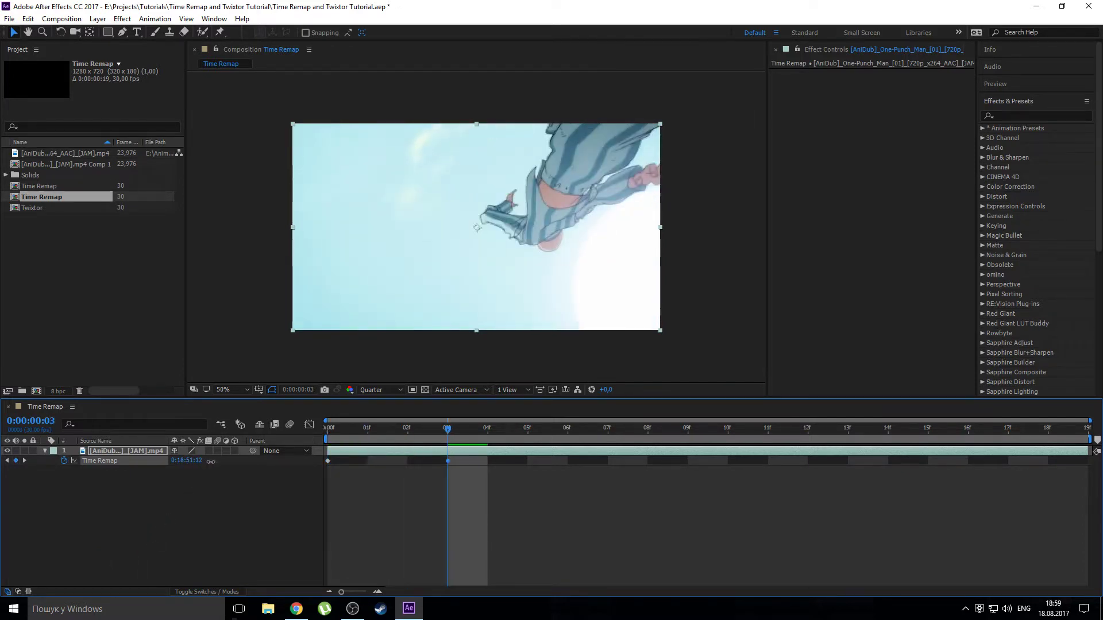
drag(200, 460, 226, 461)
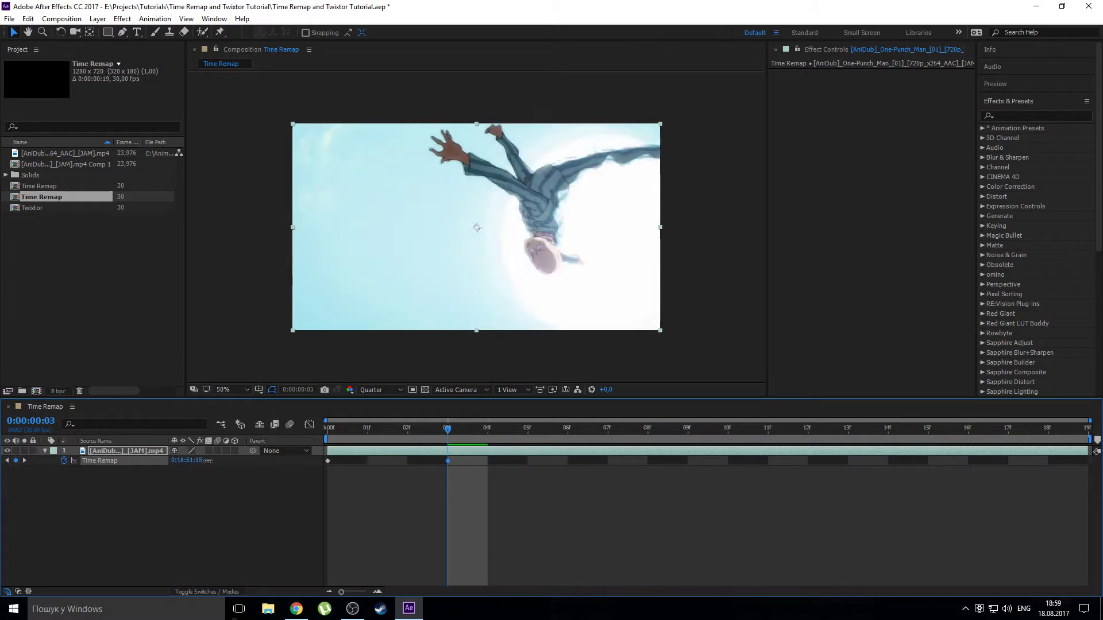
mouse_move(448, 428)
mouse_down()
mouse_move(890, 429)
mouse_move(345, 428)
mouse_move(848, 429)
mouse_up()
key(Home)
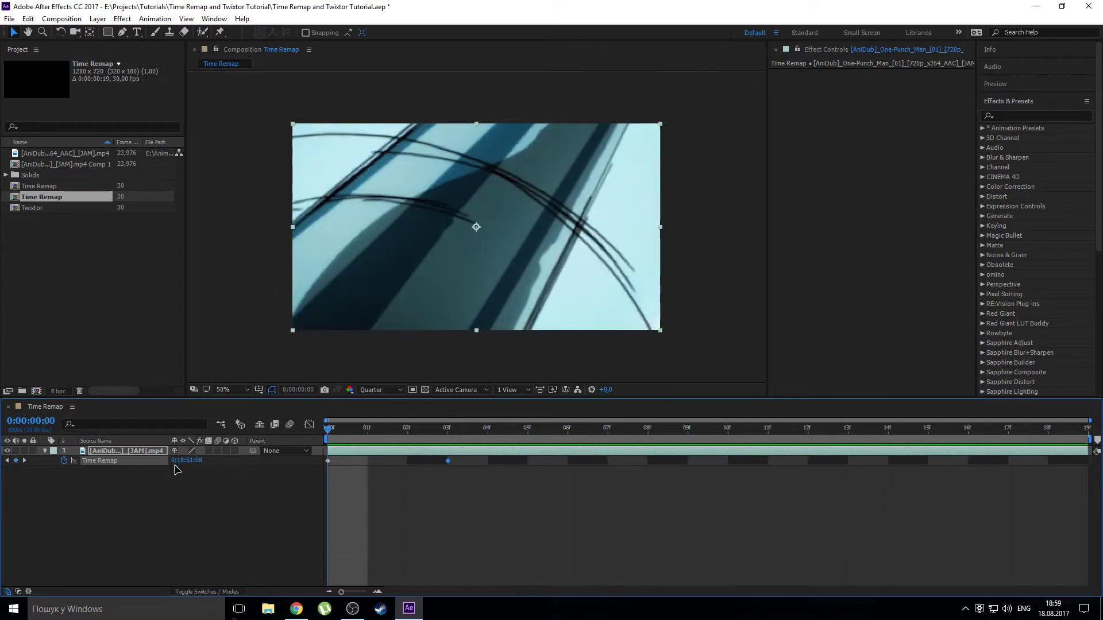
click(45, 452)
key(space)
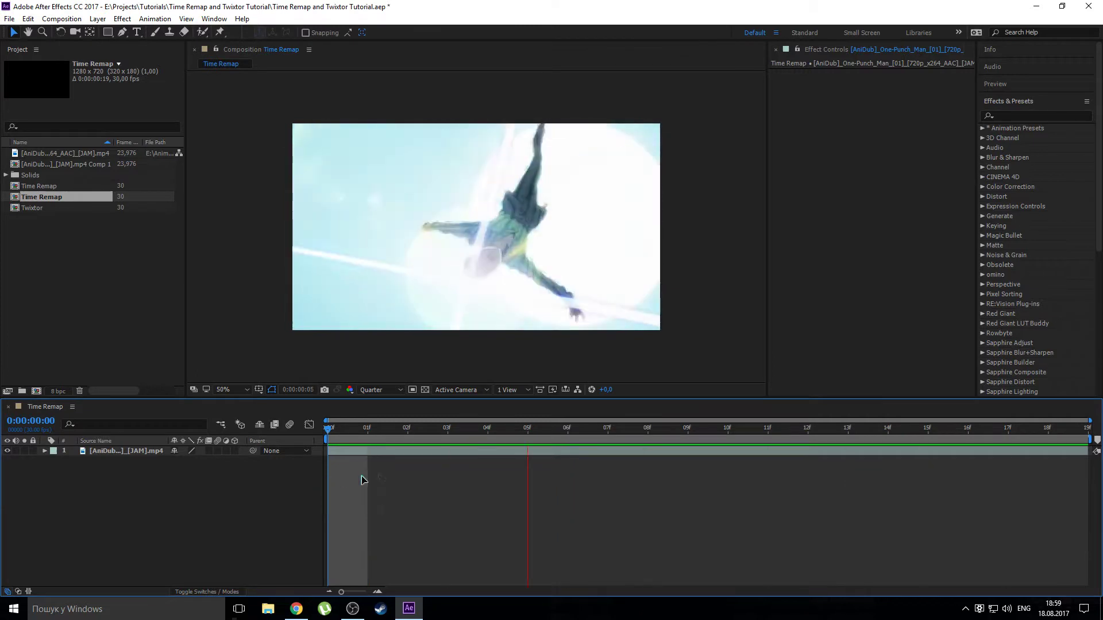
Step: Apply RSMB to the clip with Blur Amount 1 and Motion Sensitivity 100, then preview
click(1012, 117)
text(rsmb)
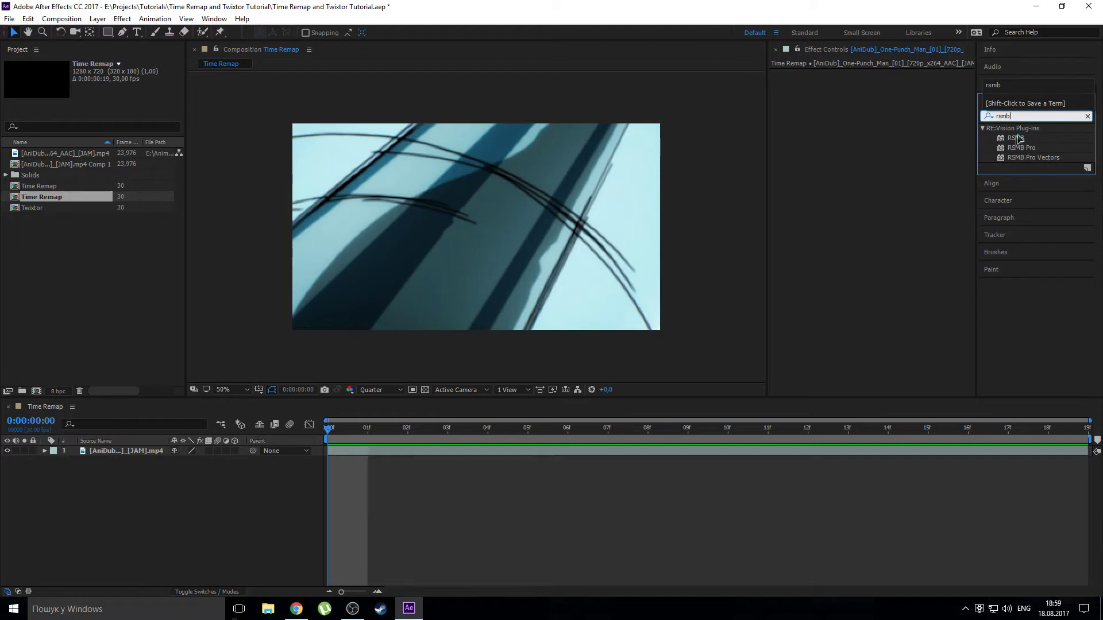
drag(1017, 138, 603, 451)
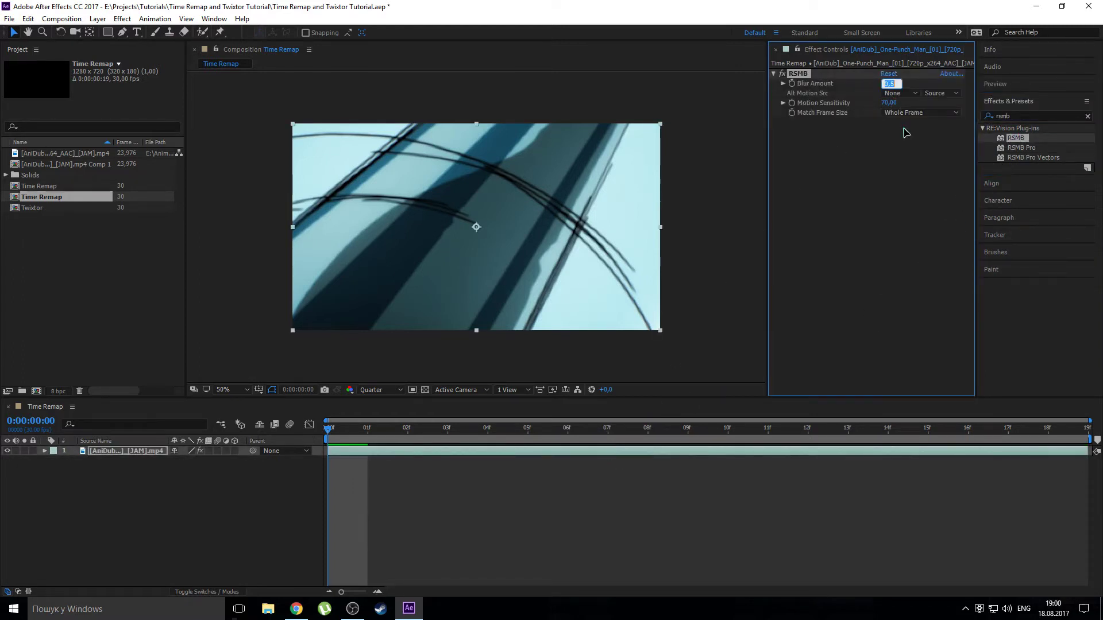
text(1)
key(Return)
drag(888, 104, 947, 107)
key(space)
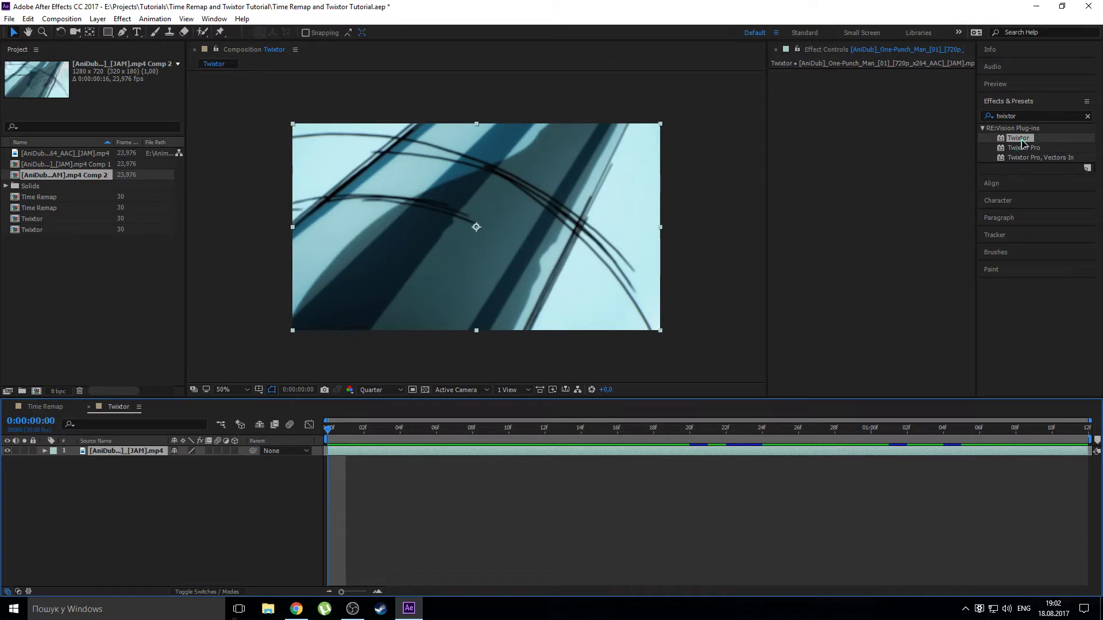
Step: Apply Twixtor to the clip and set its Input Frame Rate to 9
drag(1022, 142, 840, 455)
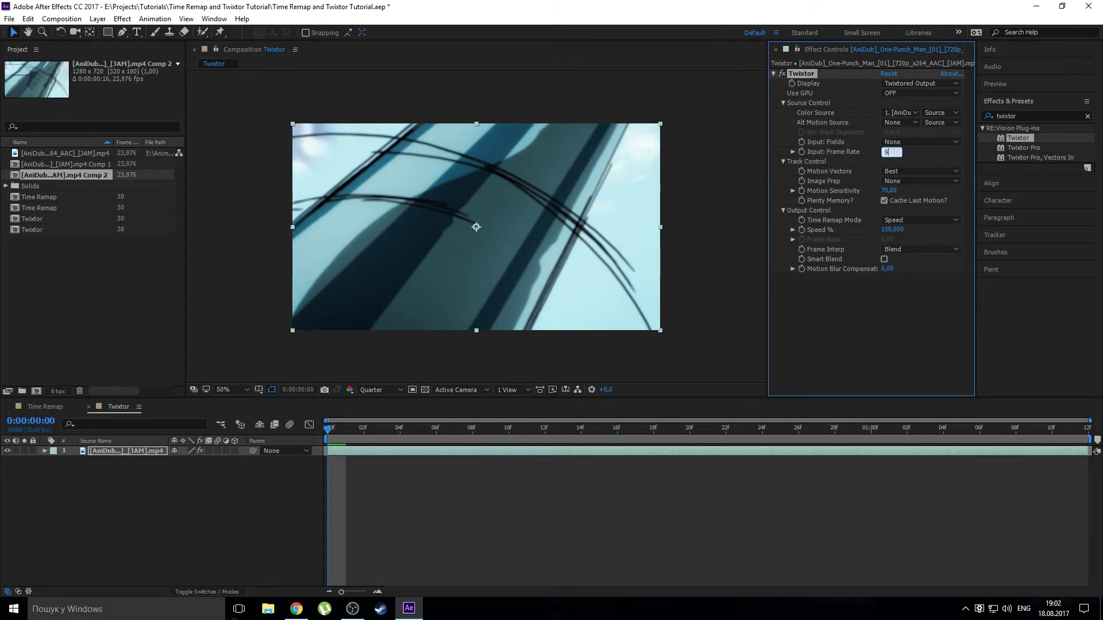
click(870, 340)
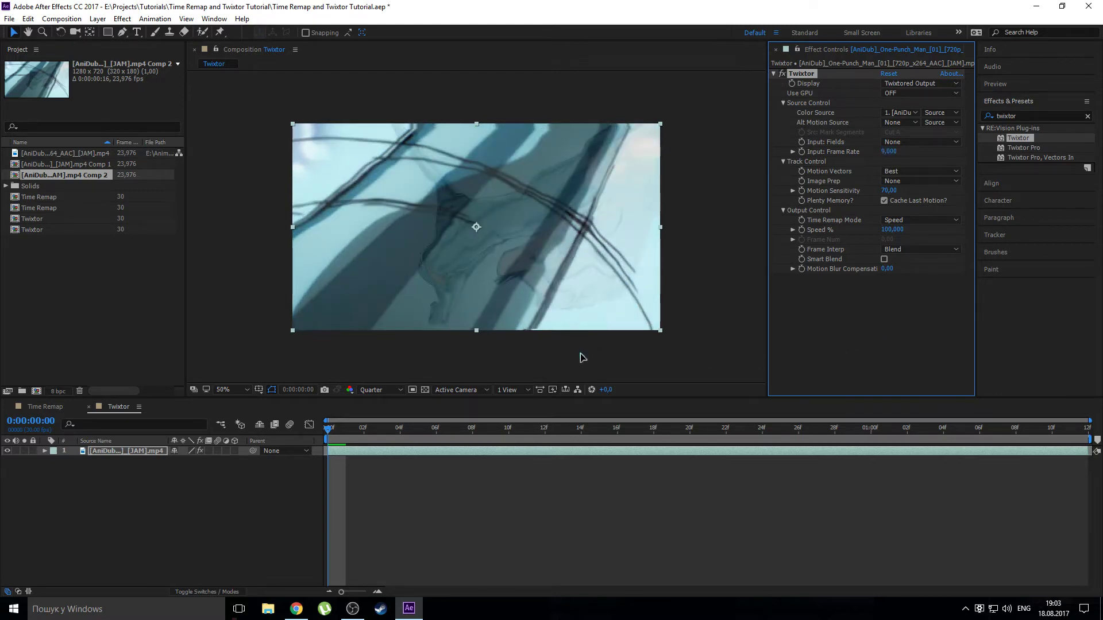
right_click(513, 457)
Step: Pre-compose the clip into Comp 3 and apply Twixtor to the nested layer
click(551, 491)
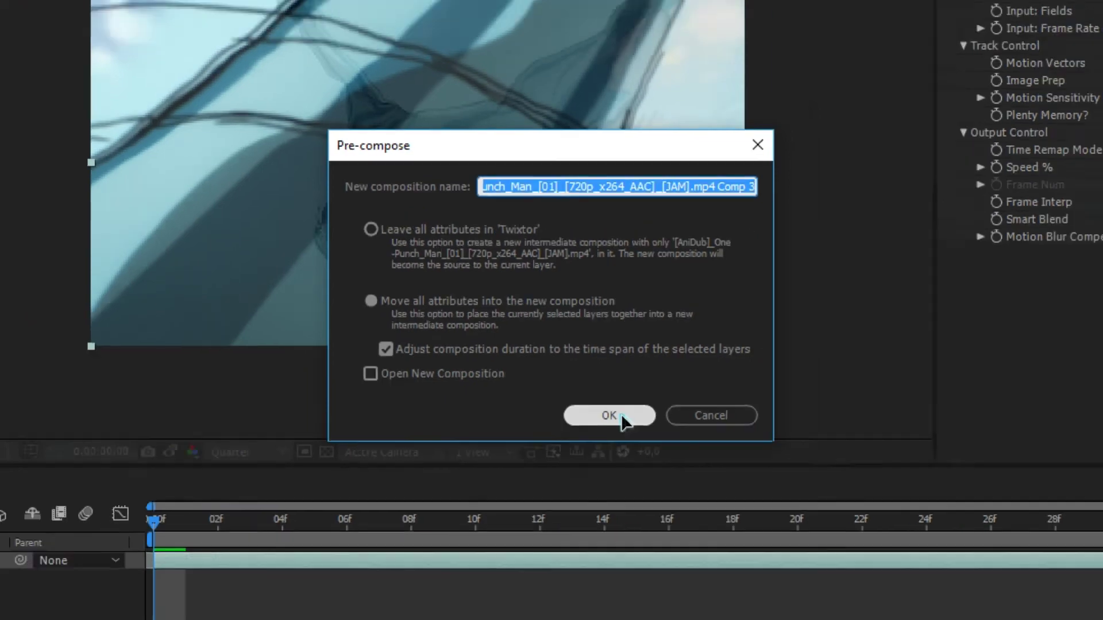
click(617, 429)
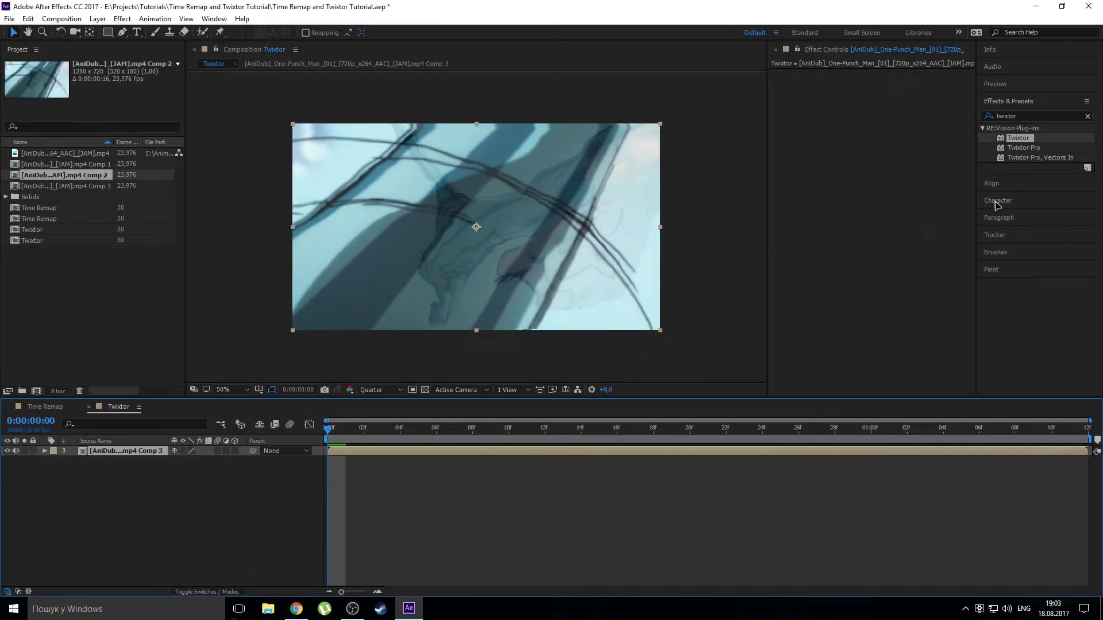
drag(1014, 144, 716, 450)
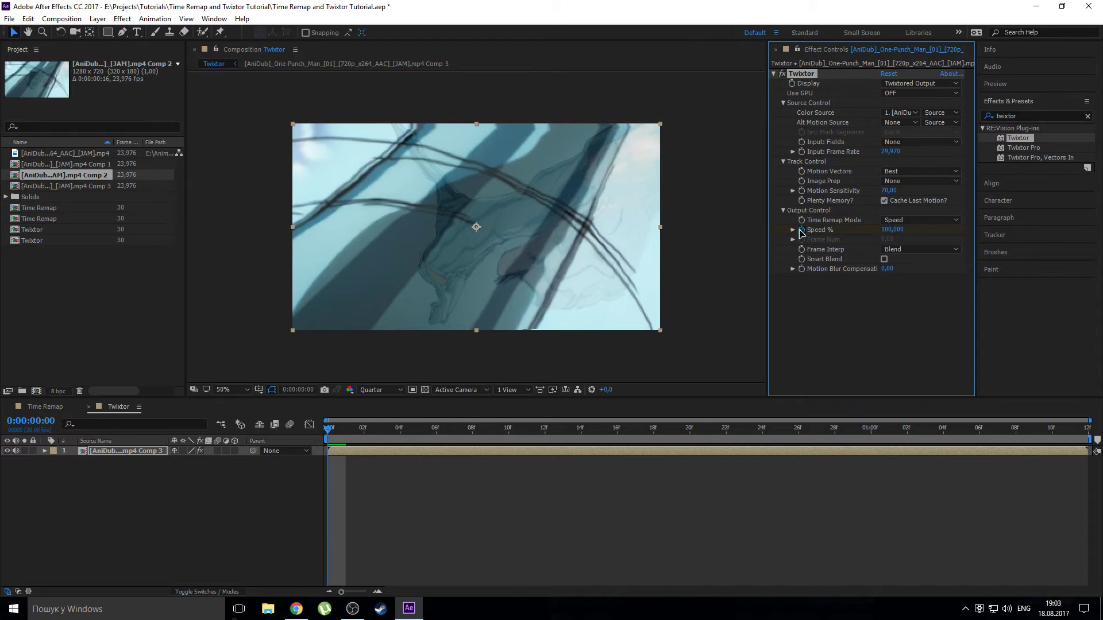
Step: Keyframe Twixtor Speed % at 1000 on the first frame and reveal the keyframed property
key(space)
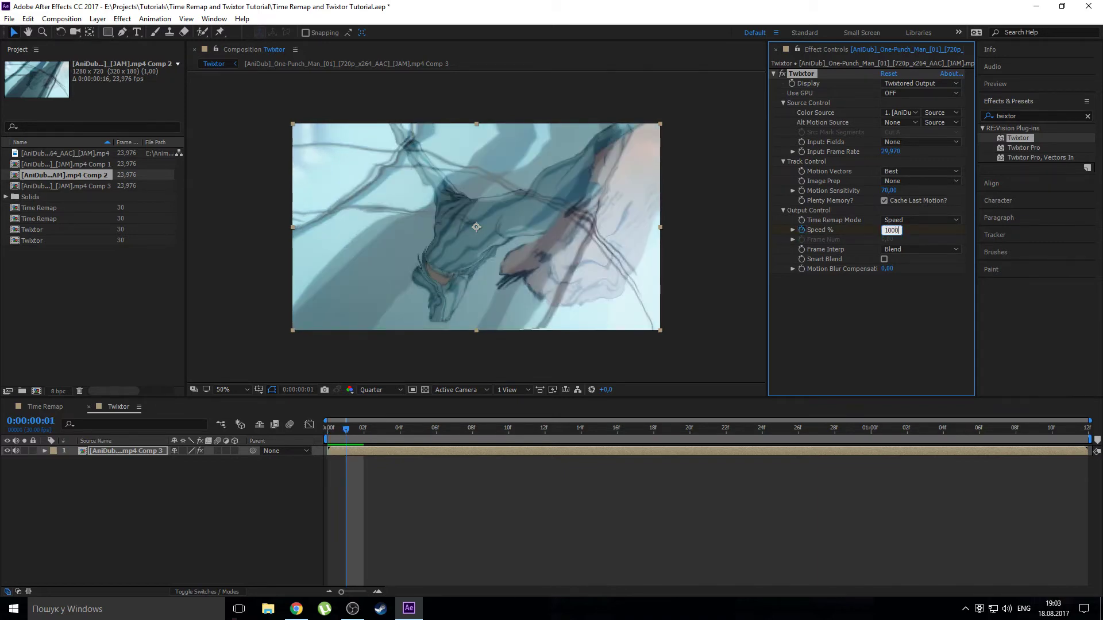
key(Return)
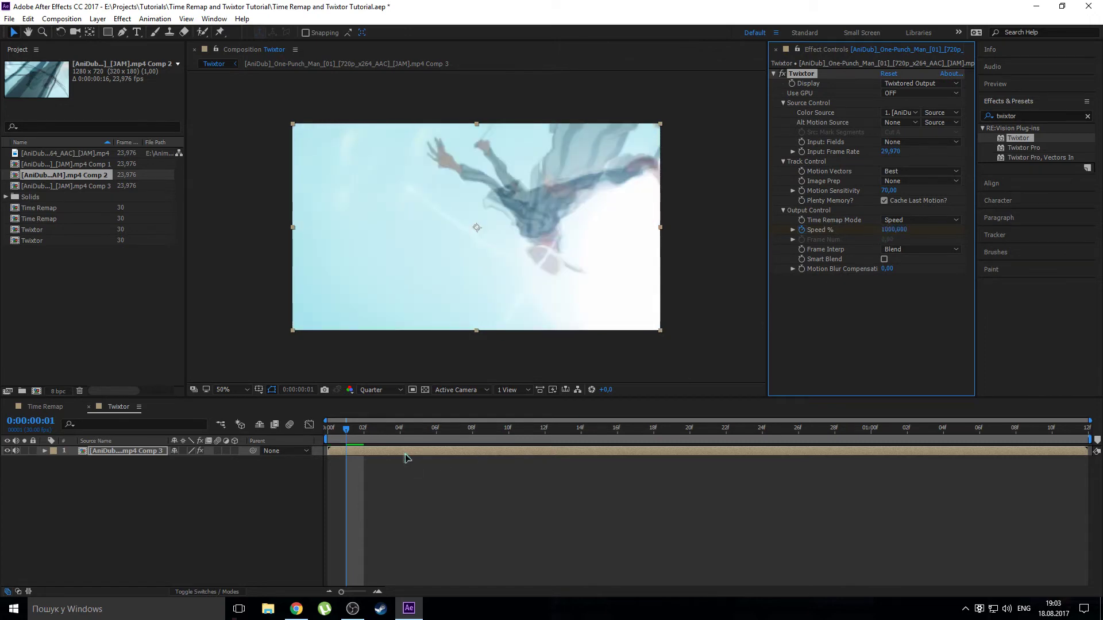
click(403, 457)
key(u)
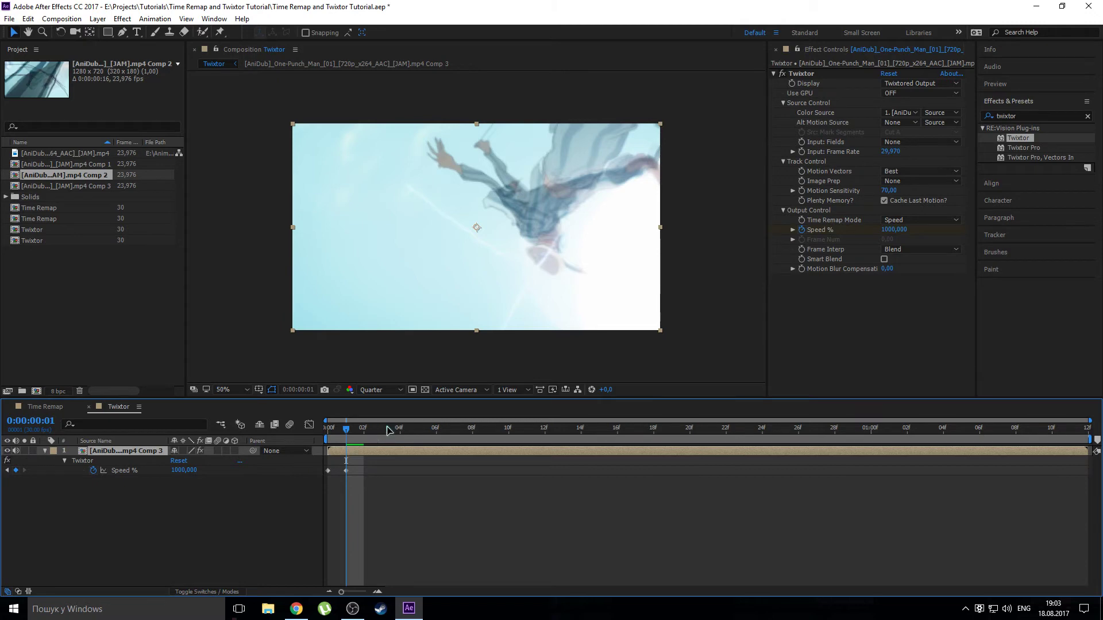
Step: Start the work area at frame 10 and keyframe Speed % down to 10 there
mouse_move(383, 428)
mouse_down()
mouse_move(581, 429)
mouse_move(508, 439)
mouse_up()
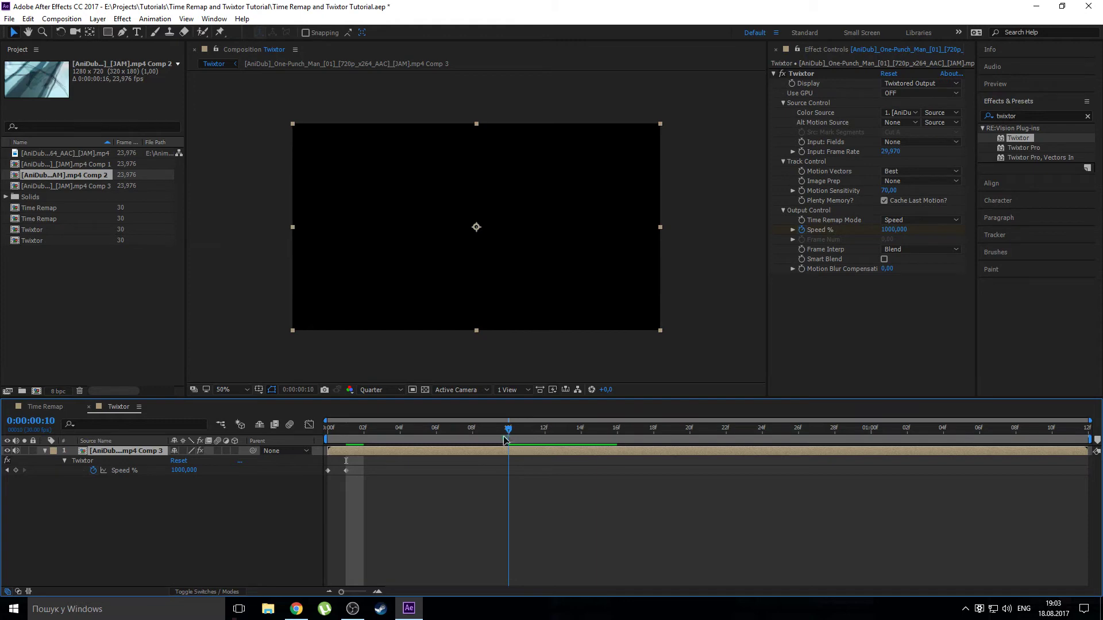
key(b)
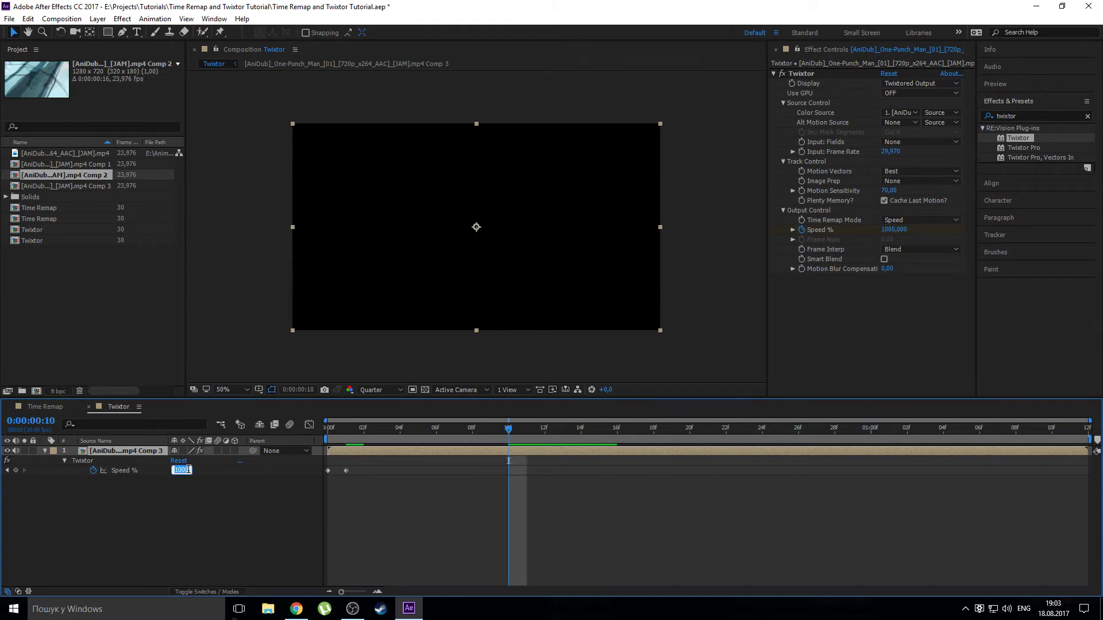
text(1)
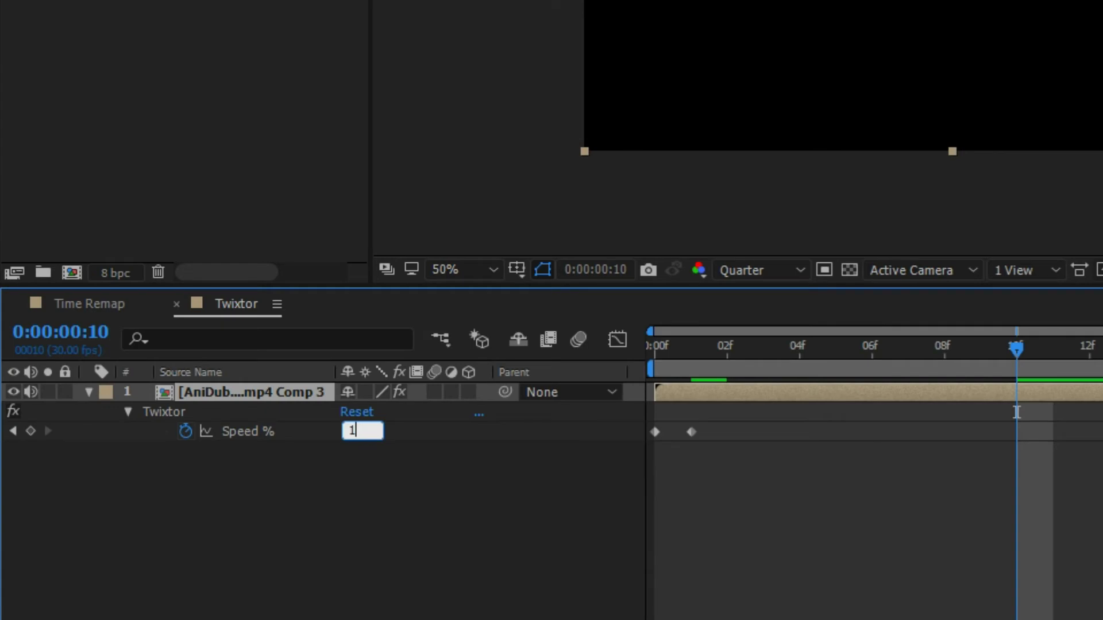
key(Return)
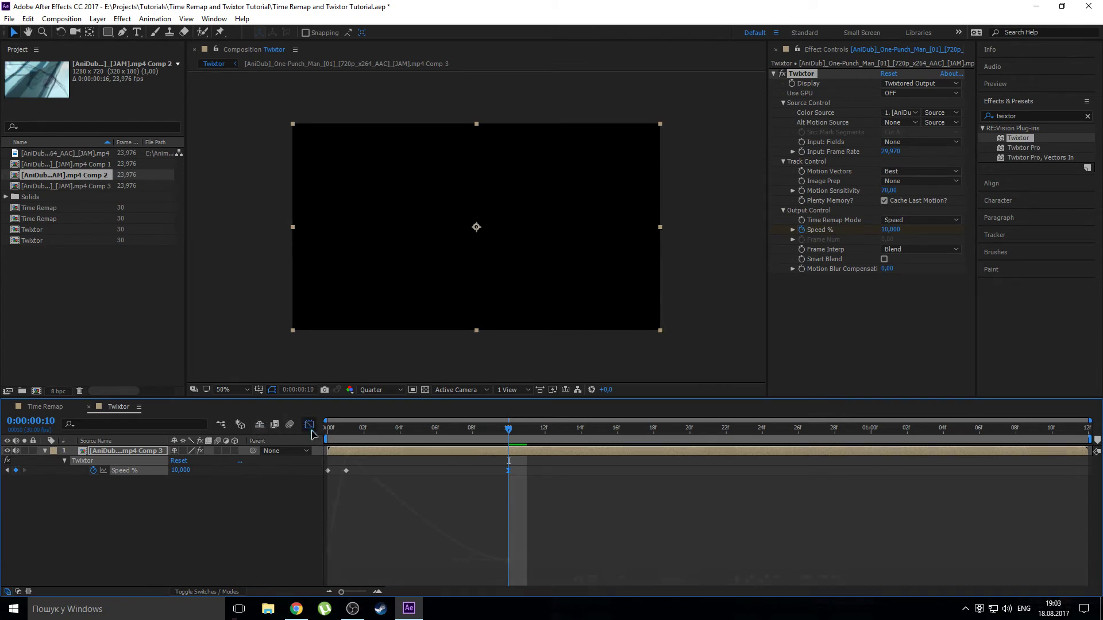
click(309, 426)
Step: Ease the Speed % curve into a steep decay in the Graph Editor and play it back
drag(454, 562, 345, 561)
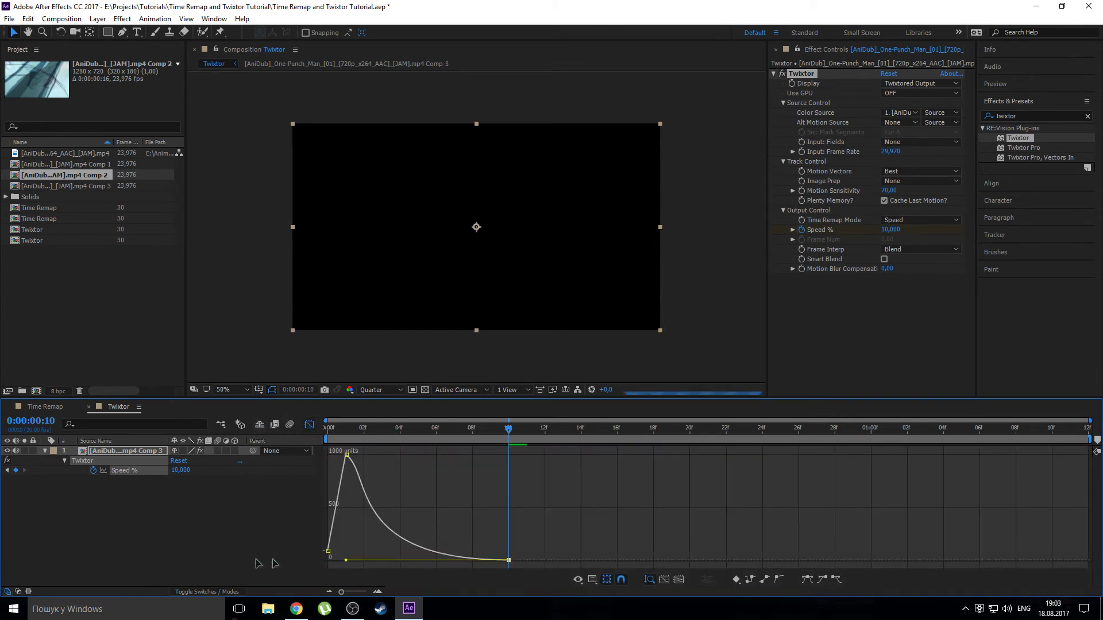
click(309, 426)
key(space)
click(508, 428)
text(30)
key(space)
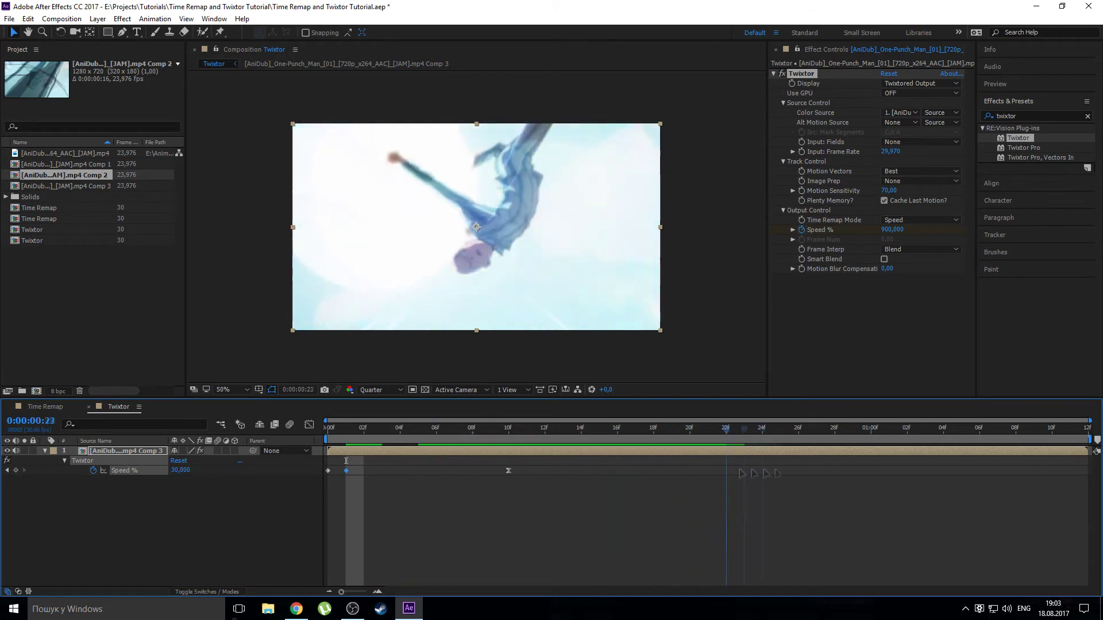
Step: End the work area at frame 28 and RAM preview it
click(834, 428)
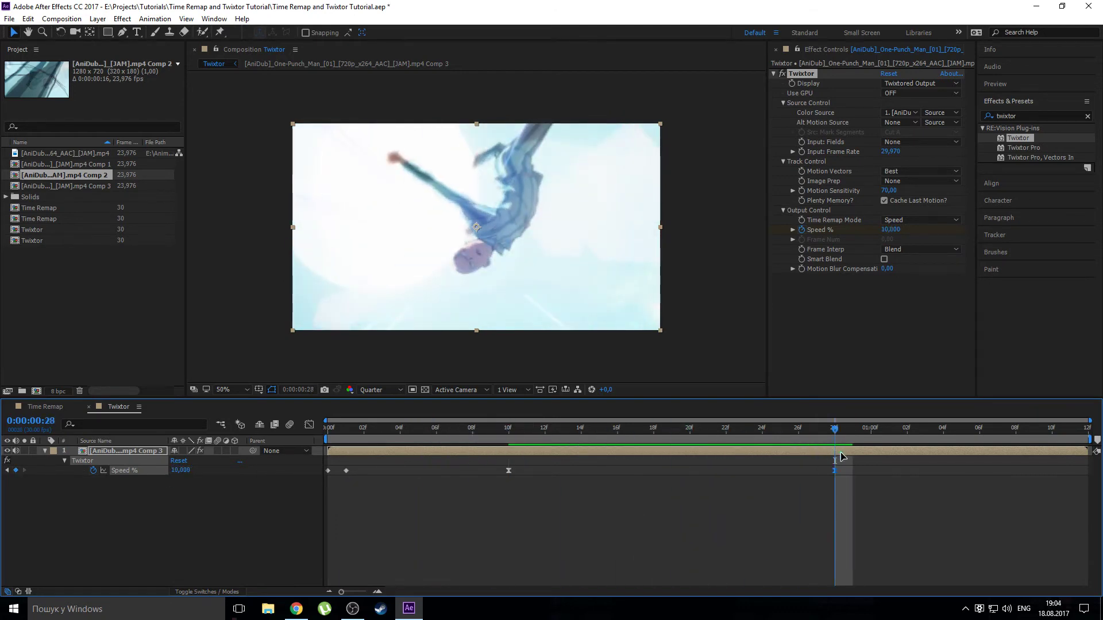
key(n)
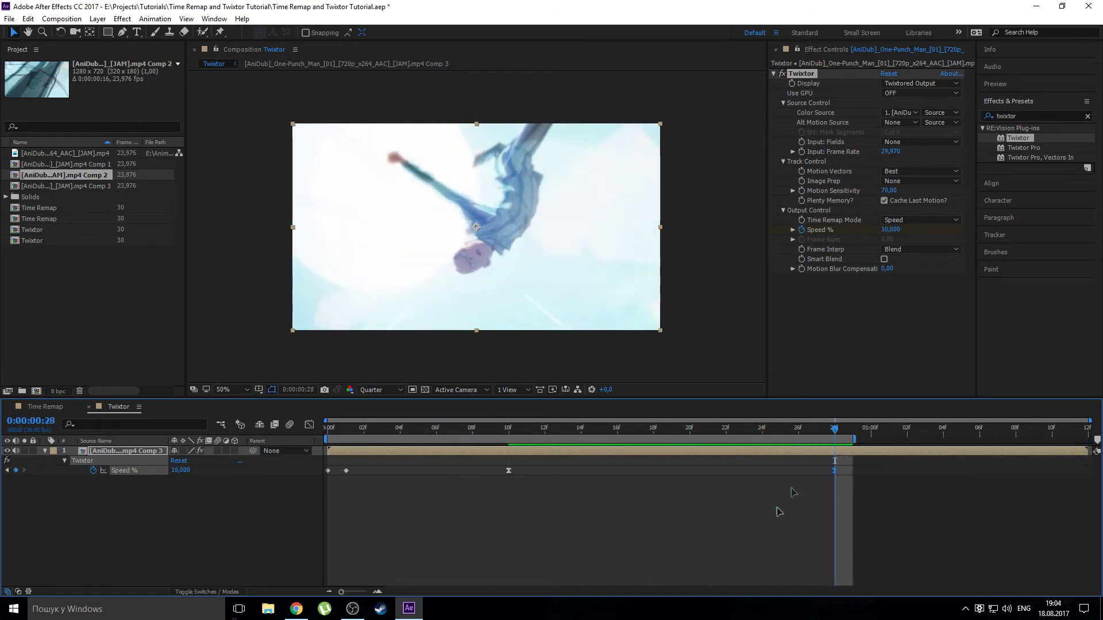
key(KP_0)
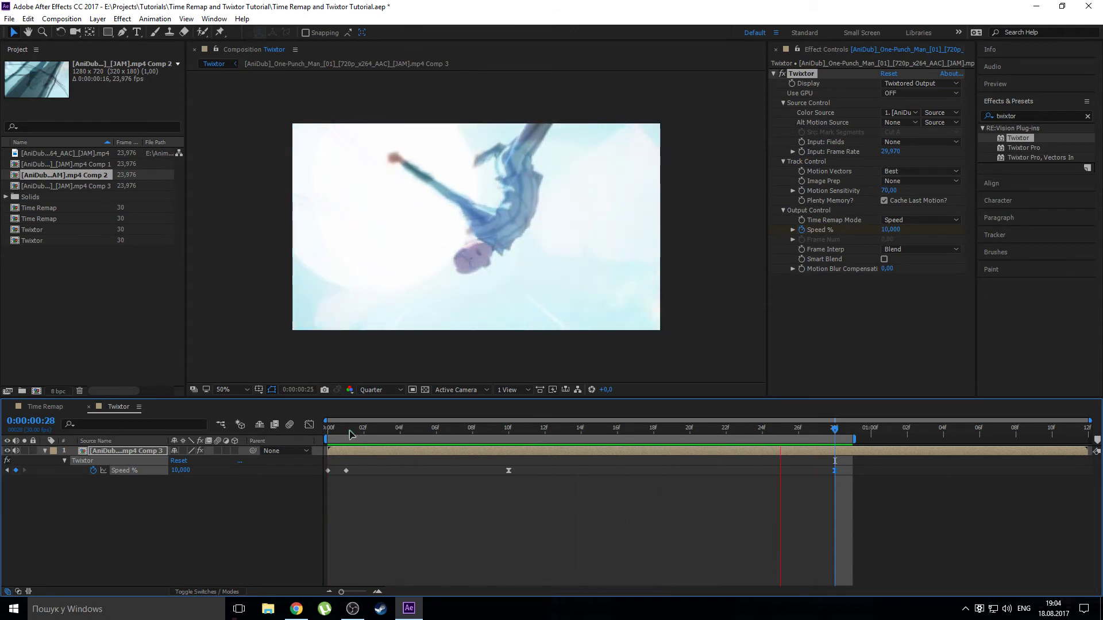
Step: Trim the comp to the work area and add a new adjustment layer
right_click(389, 441)
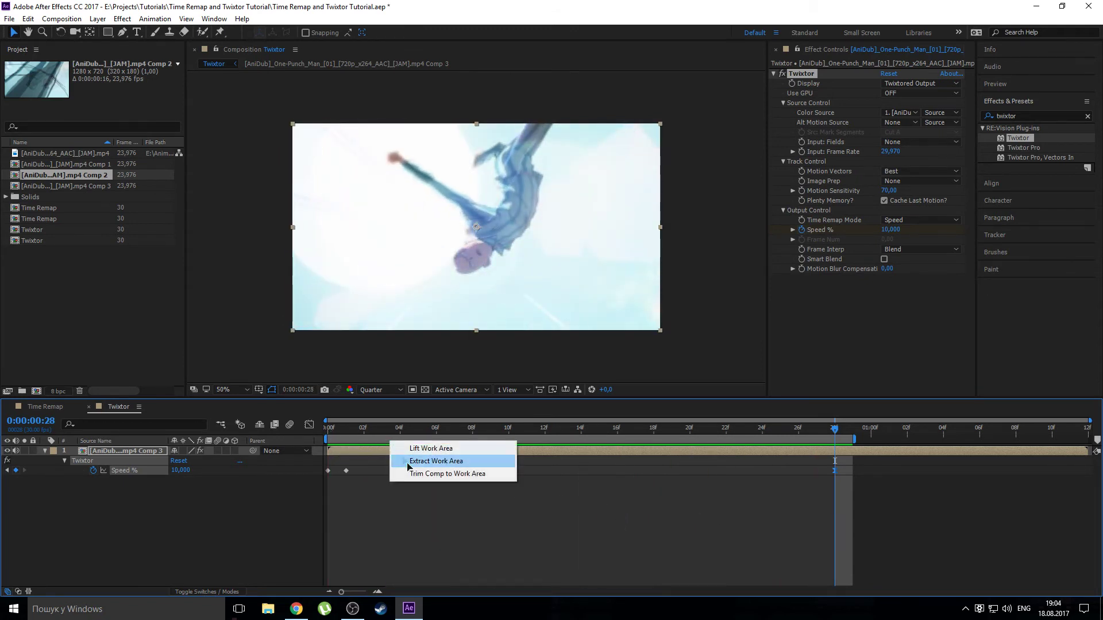
click(447, 474)
click(329, 429)
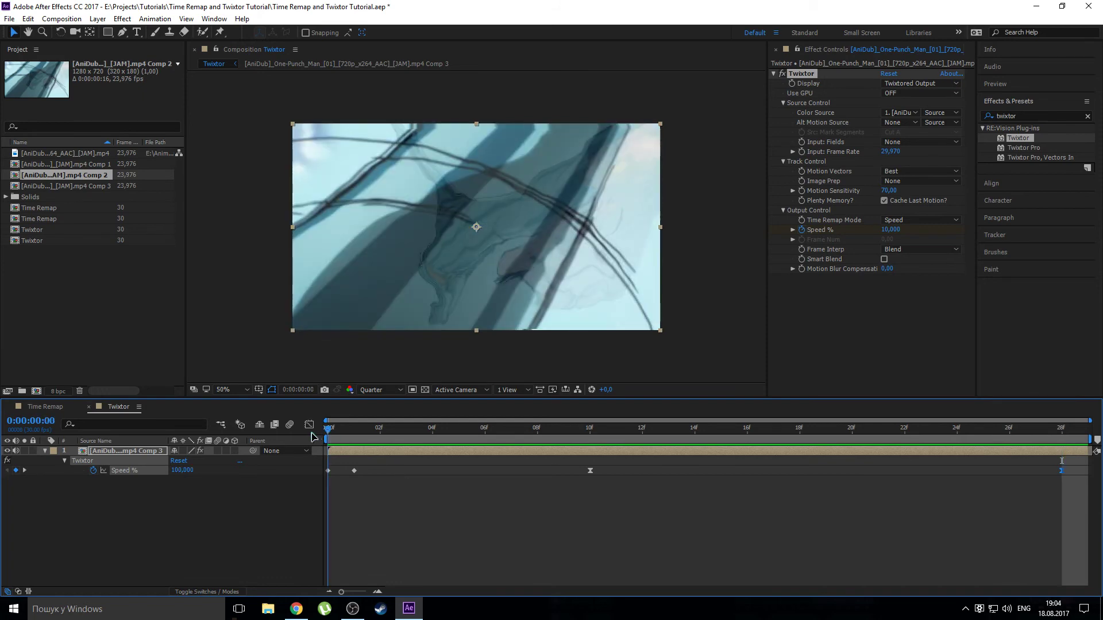
click(98, 19)
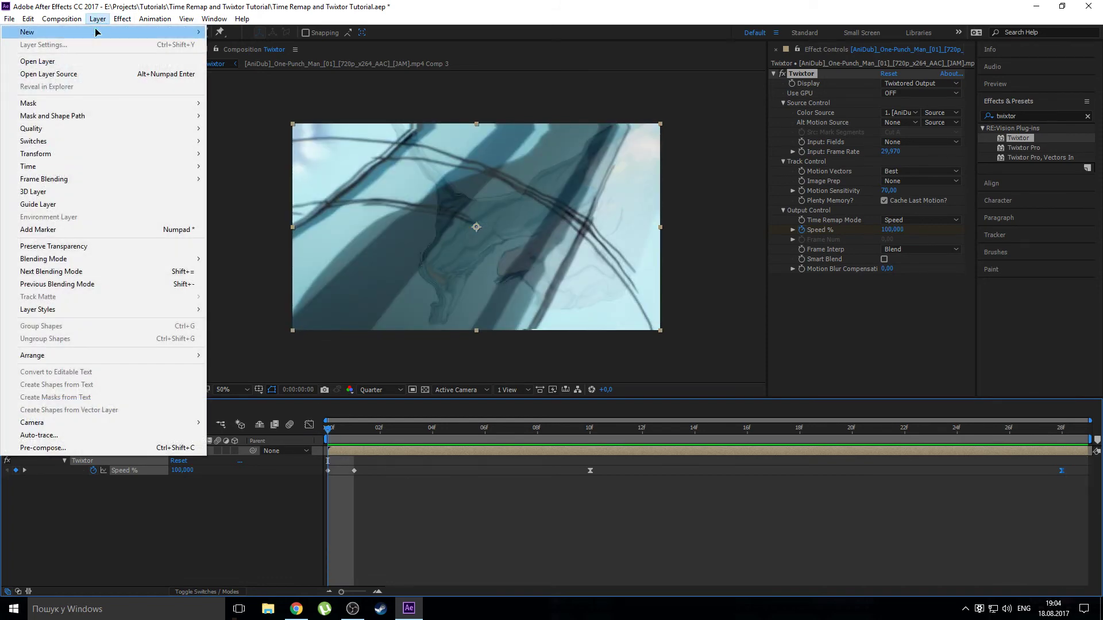
click(267, 109)
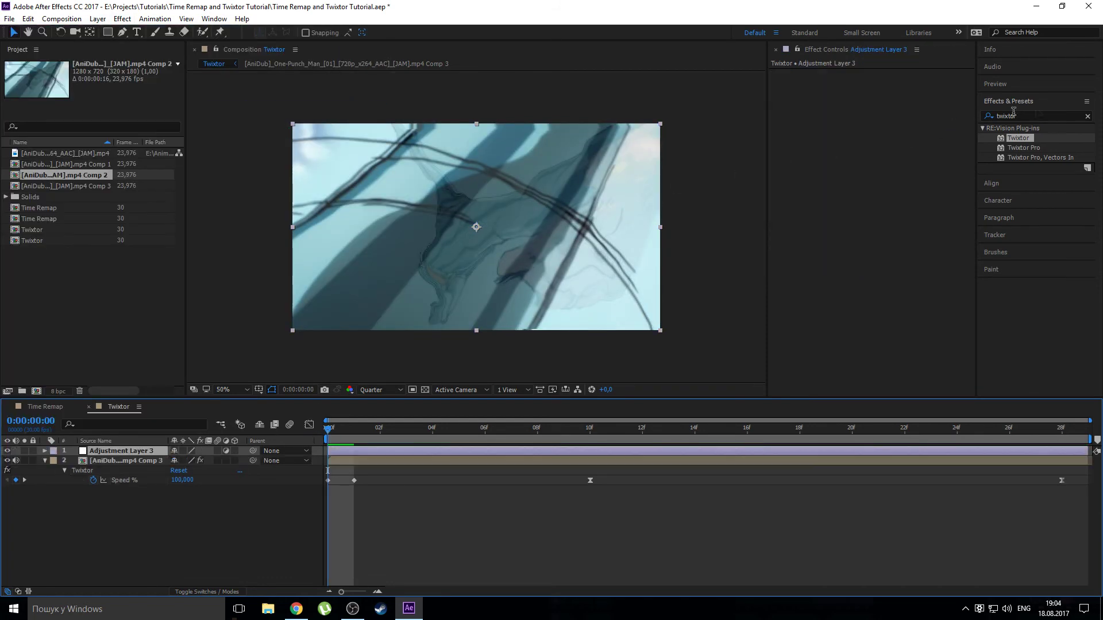
Step: Apply RSMB to the adjustment layer with Motion Sensitivity 100
double_click(1037, 115)
text(rsmb)
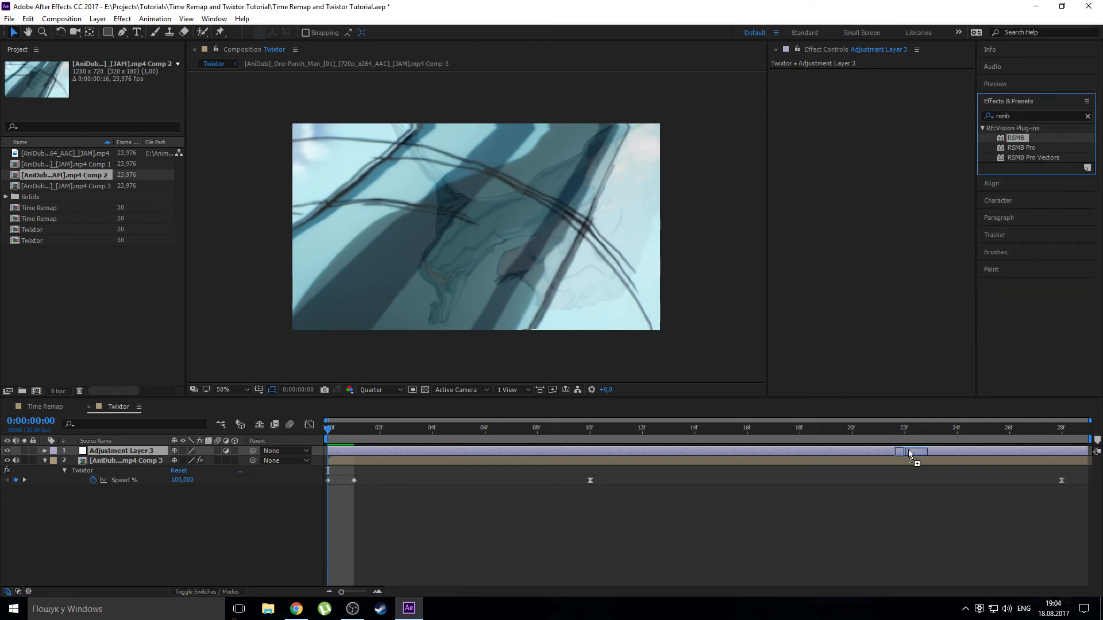
drag(1012, 140, 912, 452)
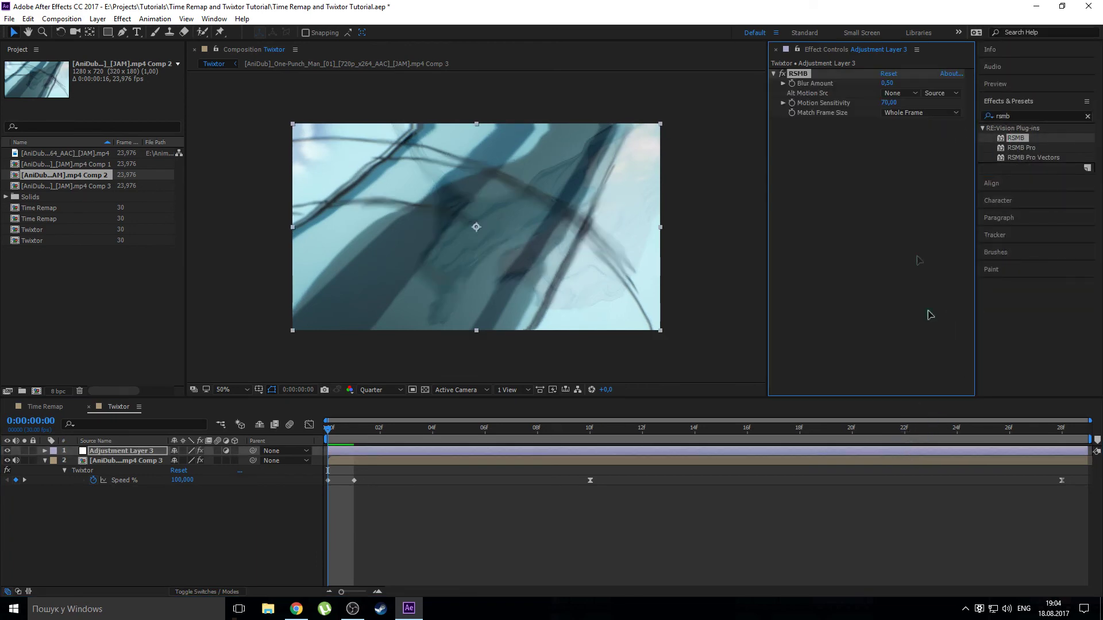
click(888, 102)
text(100)
key(Return)
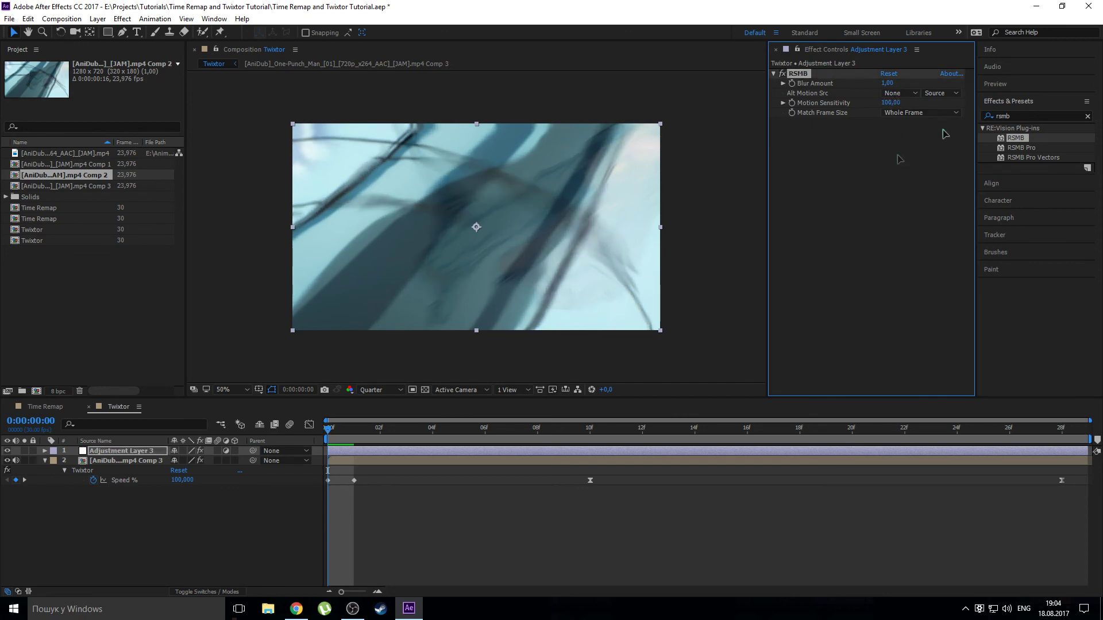
click(399, 517)
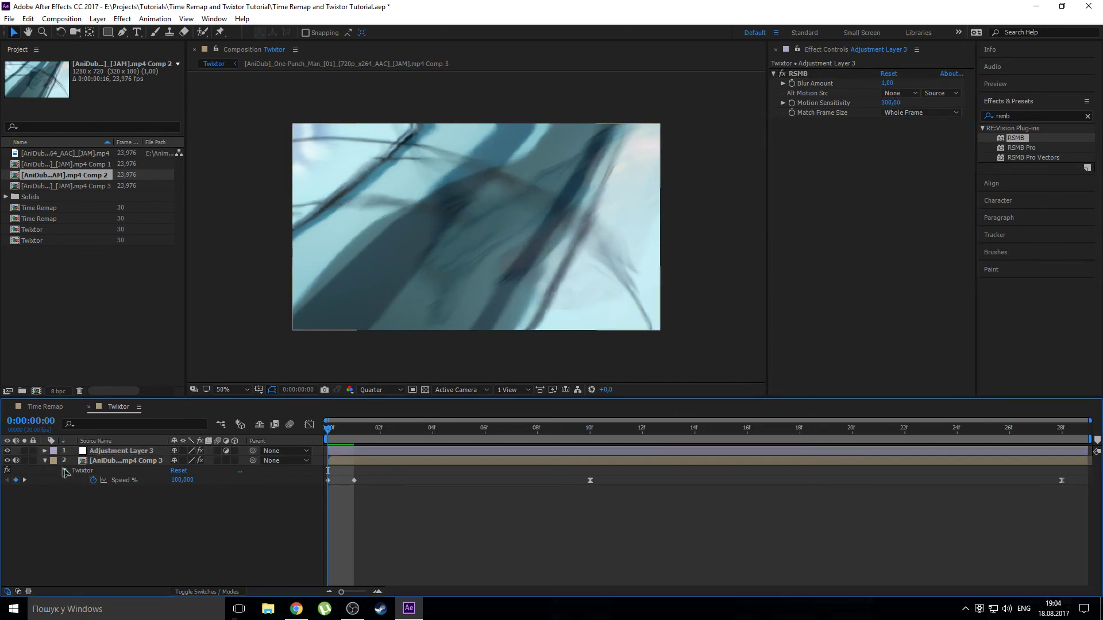
click(44, 462)
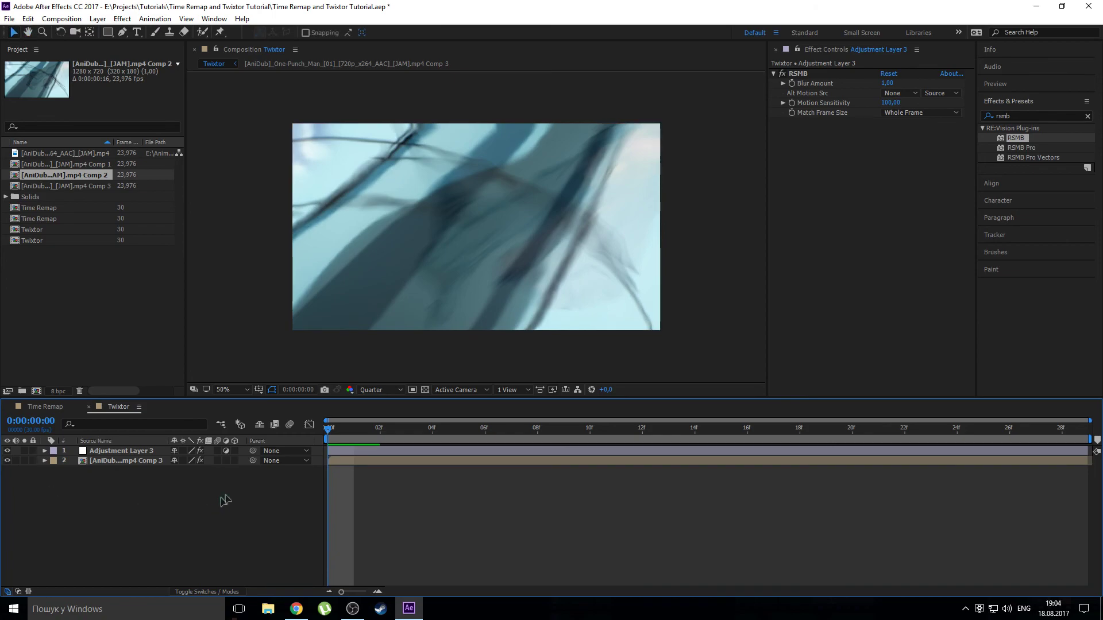